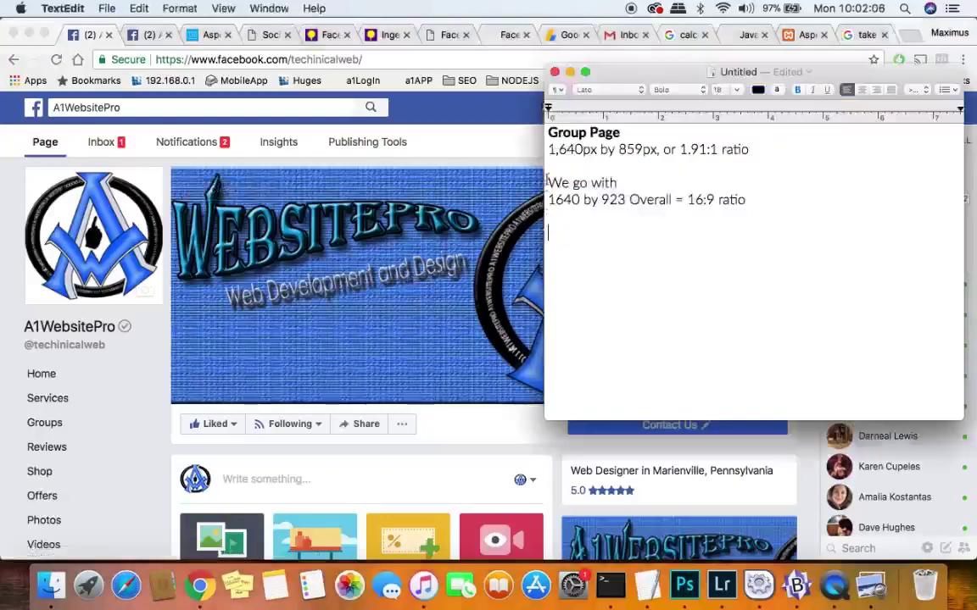
Paste the Fanpage size notes at the top, above the Group Page notes.
{"action": "key", "text": "Return"}
{"action": "key", "text": "Return"}
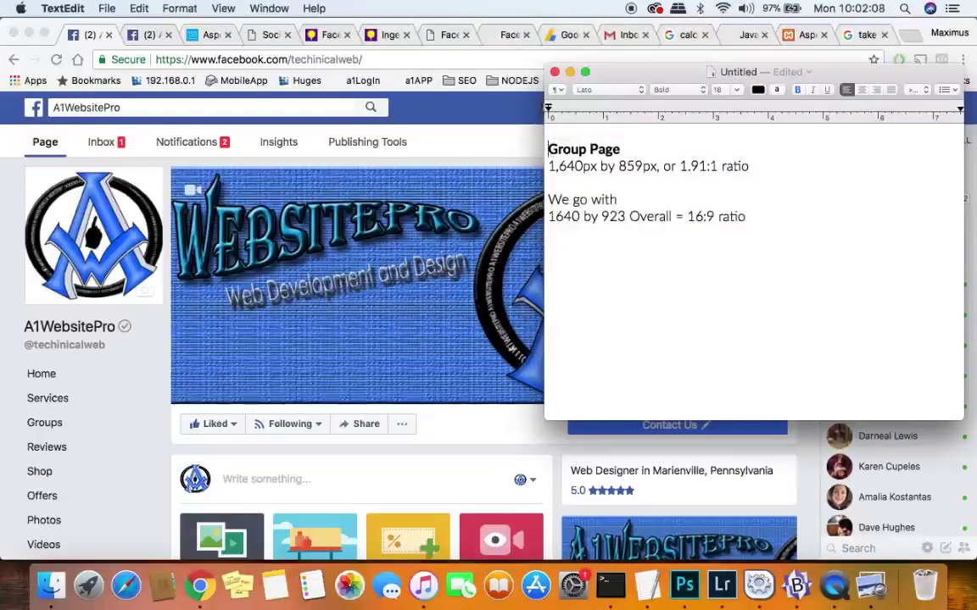
{"action": "left_click", "coordinate": [703, 125]}
{"action": "type", "text": "Fanpage  820 by 461 which is 16:9 ratio  We go with 1200 by 675 still 16:9 ratio"}
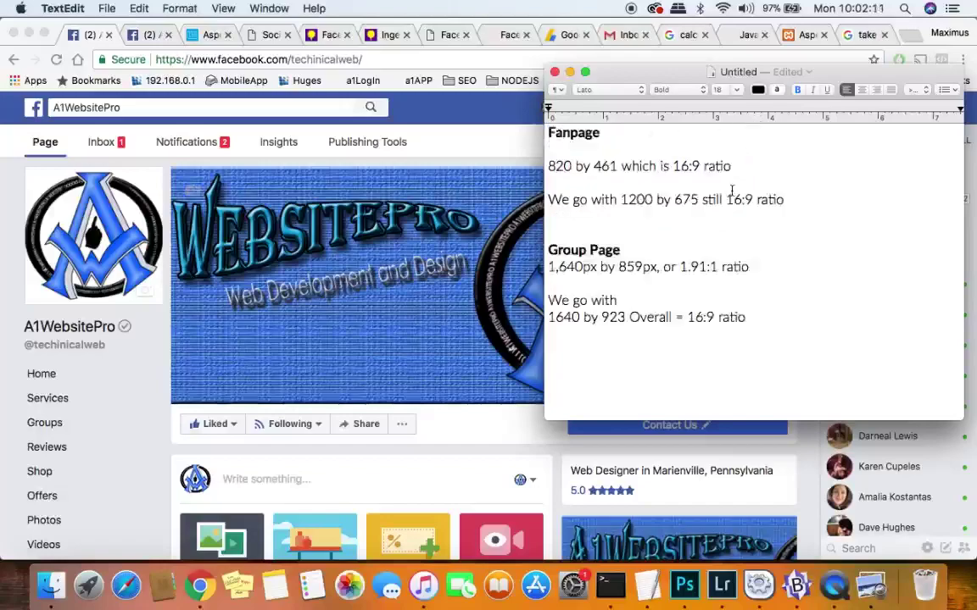
Highlight the 820, 675 and 16:9 figures in the Fanpage notes, then return to Photoshop.
{"action": "double_click", "coordinate": [556, 166]}
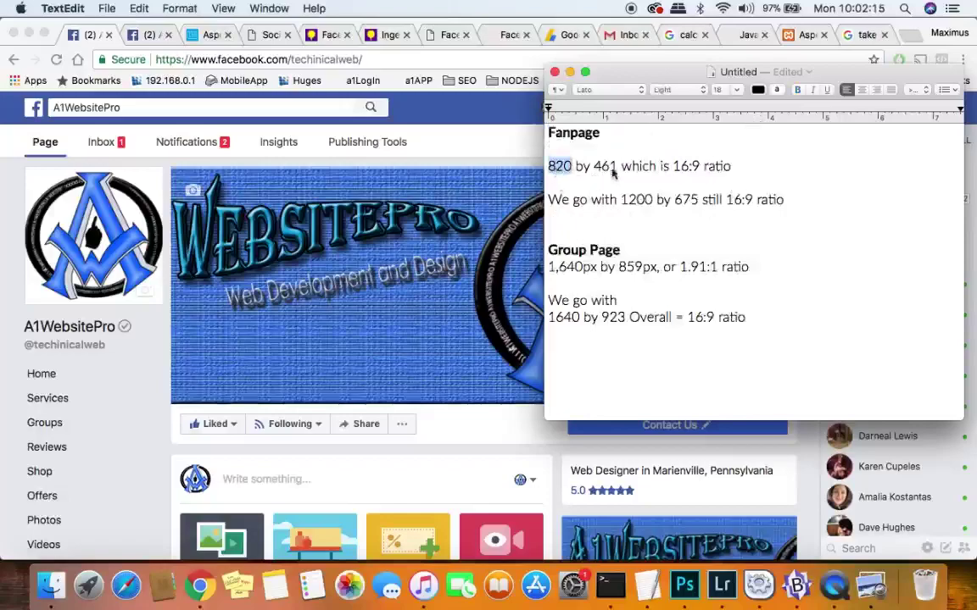
{"action": "left_click", "coordinate": [676, 168]}
{"action": "left_click_drag", "start_coordinate": [676, 168], "coordinate": [722, 169]}
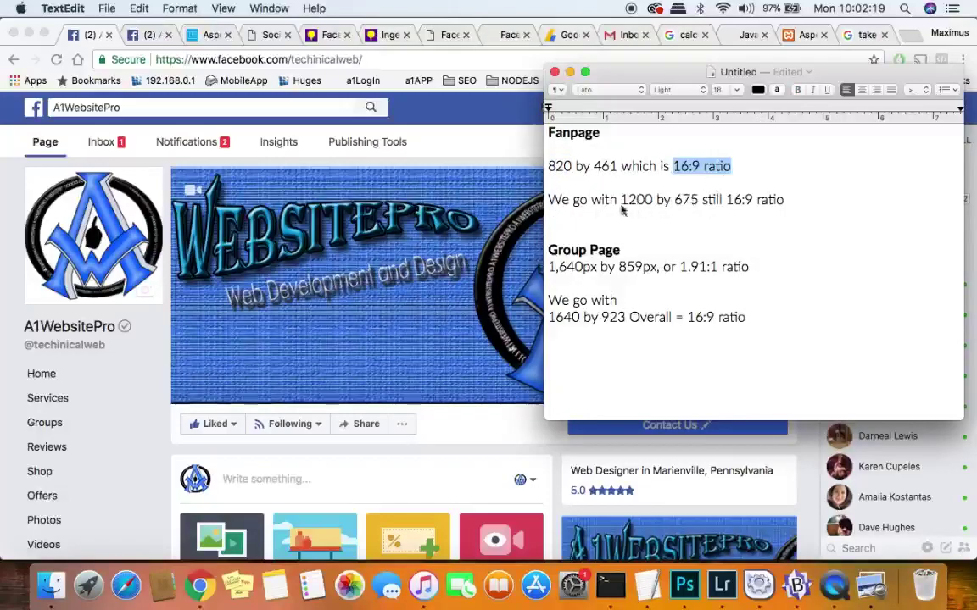
{"action": "double_click", "coordinate": [688, 208]}
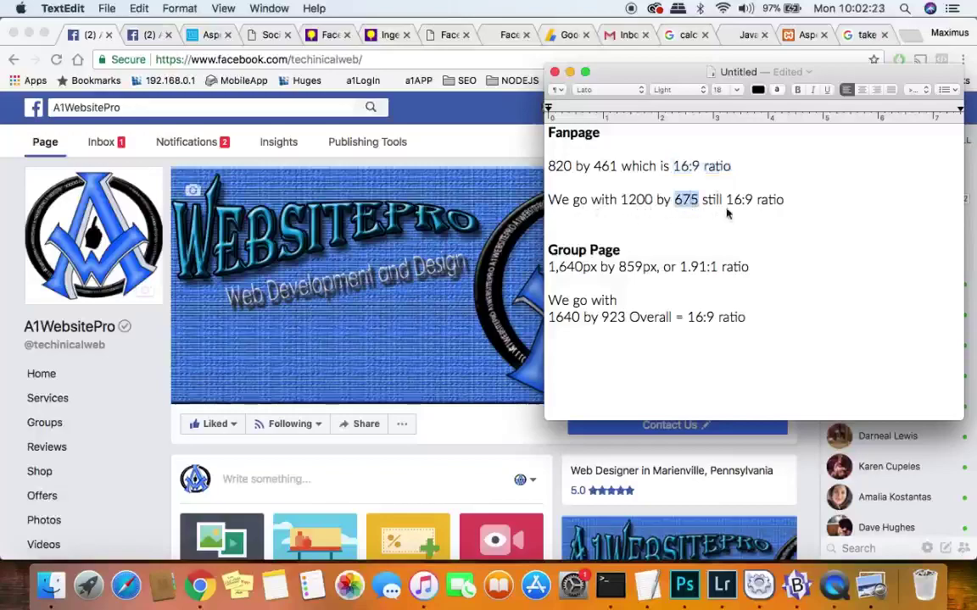
{"action": "left_click_drag", "start_coordinate": [732, 205], "coordinate": [770, 207]}
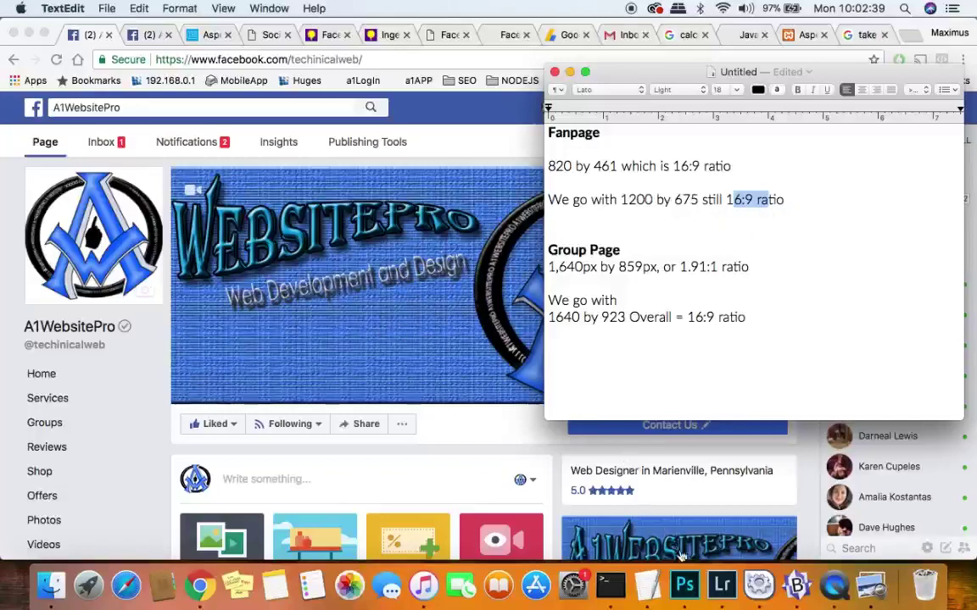
{"action": "left_click", "coordinate": [685, 585]}
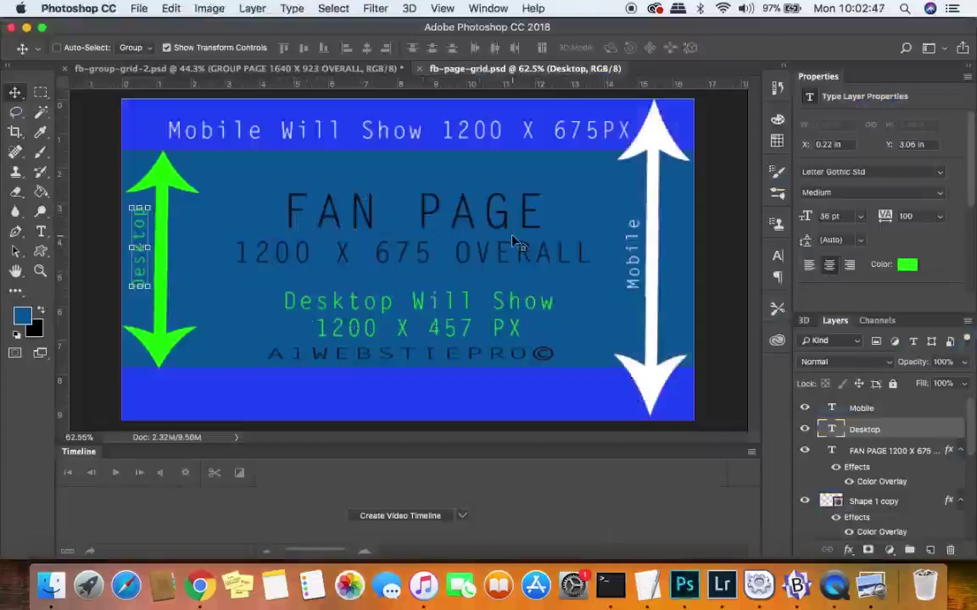
Compare the fb-group-grid-2 and fb-page-grid documents, then bring the Facebook page in Chrome forward.
{"action": "left_click", "coordinate": [296, 68]}
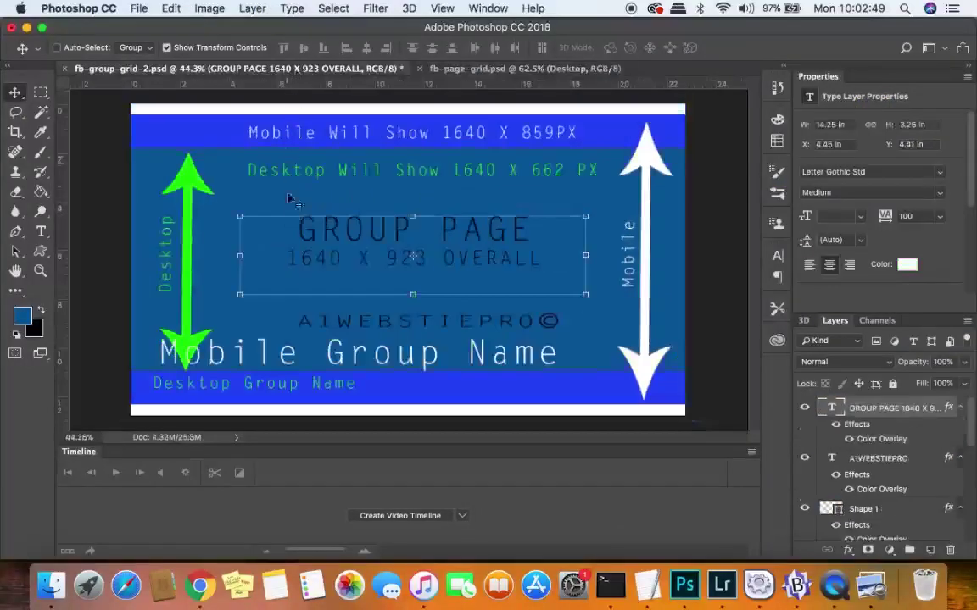
{"action": "left_click", "coordinate": [510, 69]}
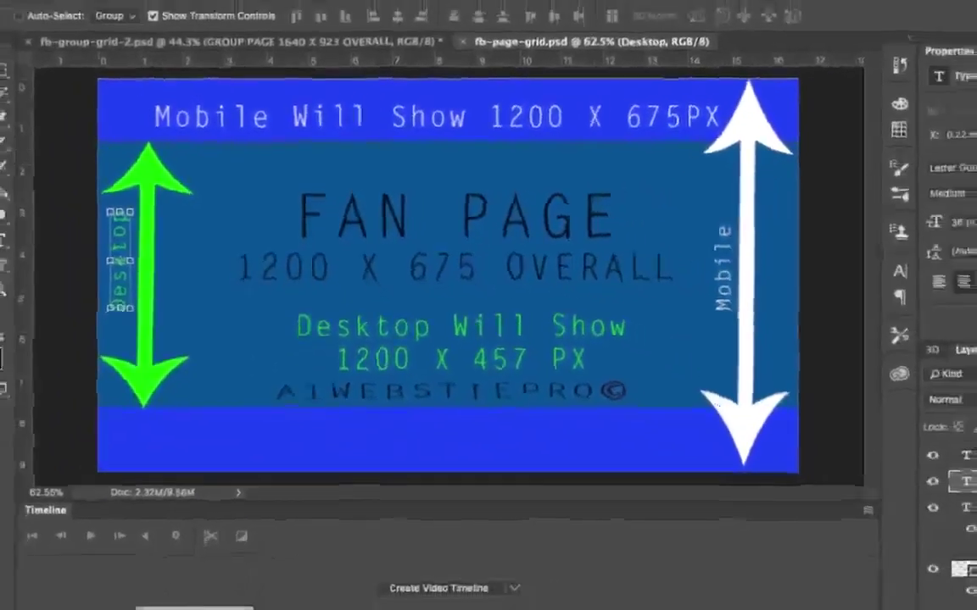
{"action": "left_click", "coordinate": [212, 600]}
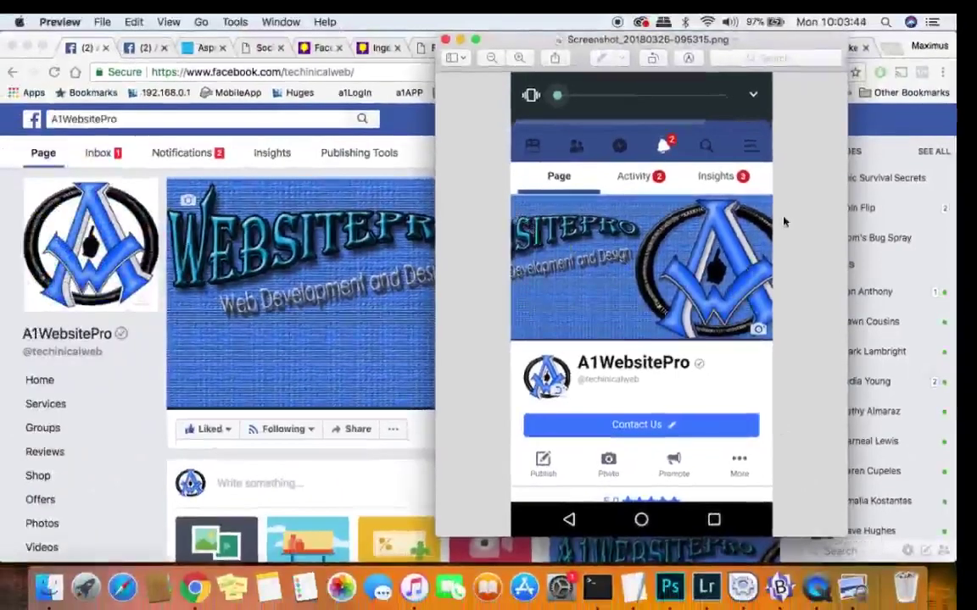
Move the mobile screenshot beside the Facebook page, then go back to Photoshop's fan page grid.
{"action": "left_click_drag", "start_coordinate": [575, 40], "coordinate": [770, 49]}
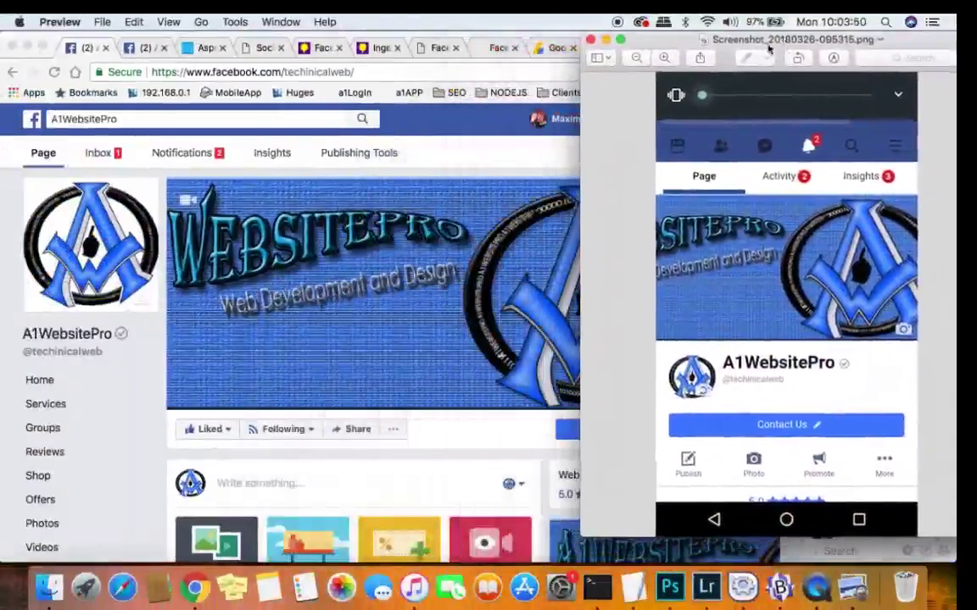
{"action": "left_click", "coordinate": [487, 159]}
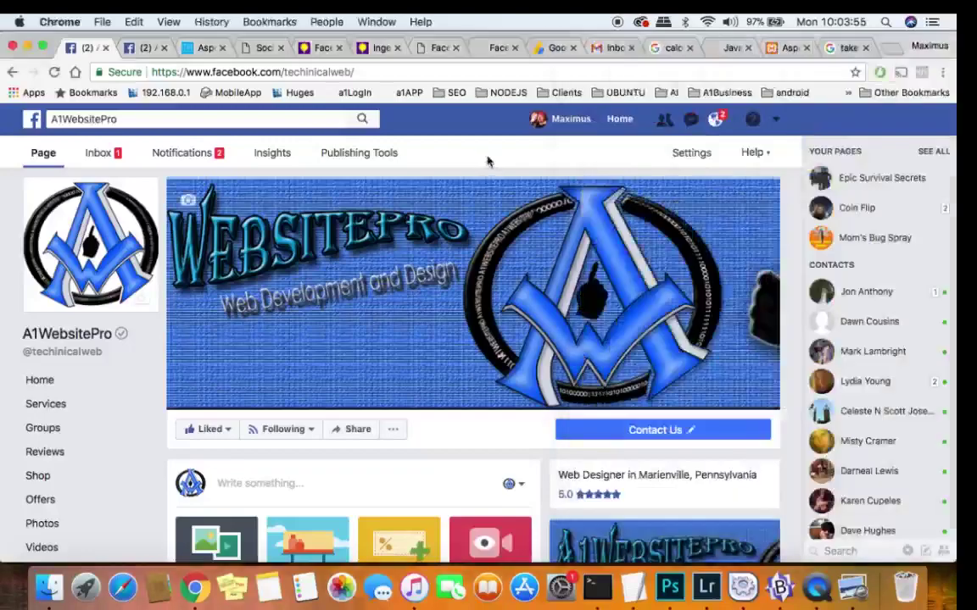
{"action": "left_click", "coordinate": [670, 587]}
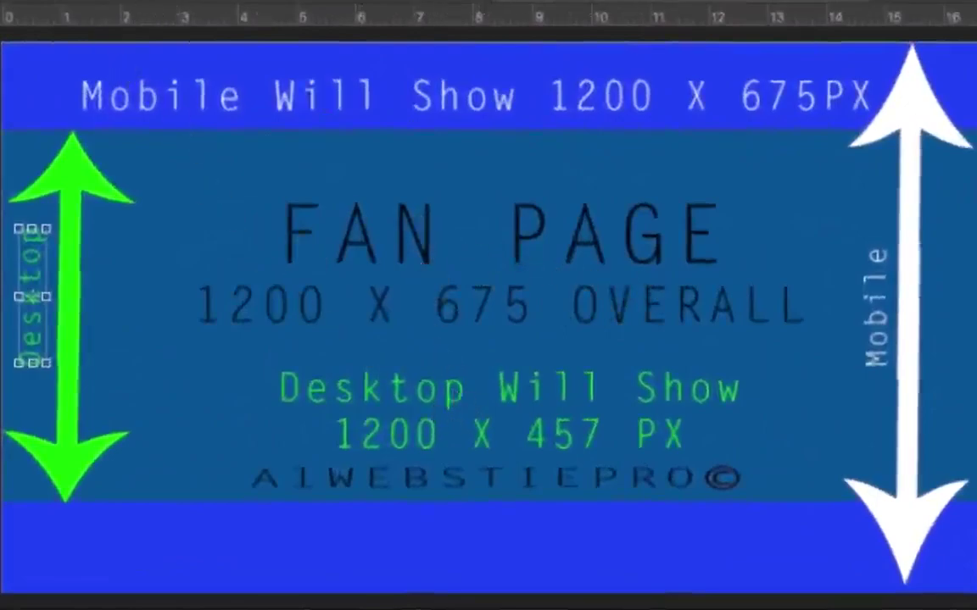
{"action": "left_click", "coordinate": [246, 83]}
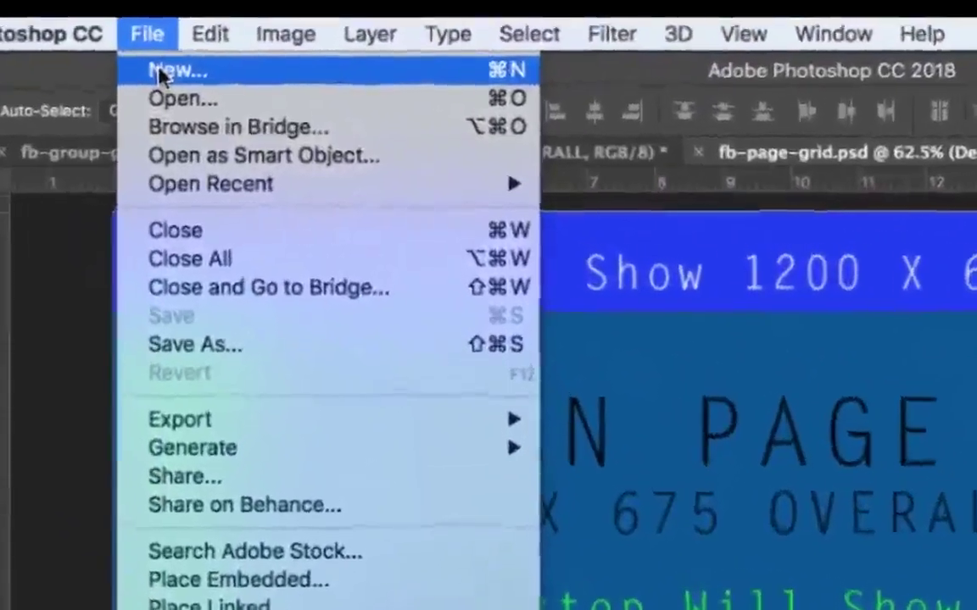
{"action": "left_click", "coordinate": [264, 107]}
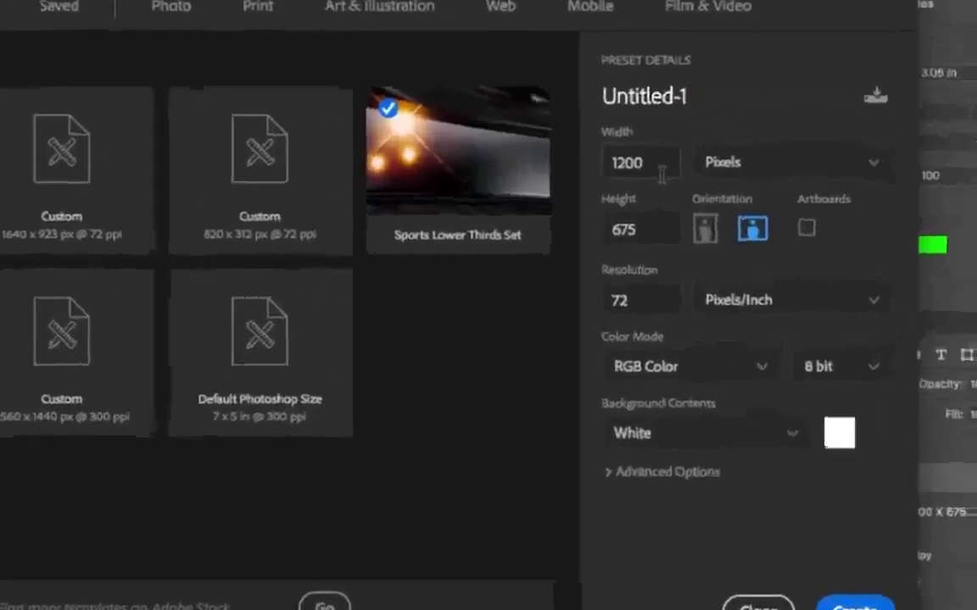
{"action": "left_click_drag", "start_coordinate": [752, 196], "coordinate": [709, 184]}
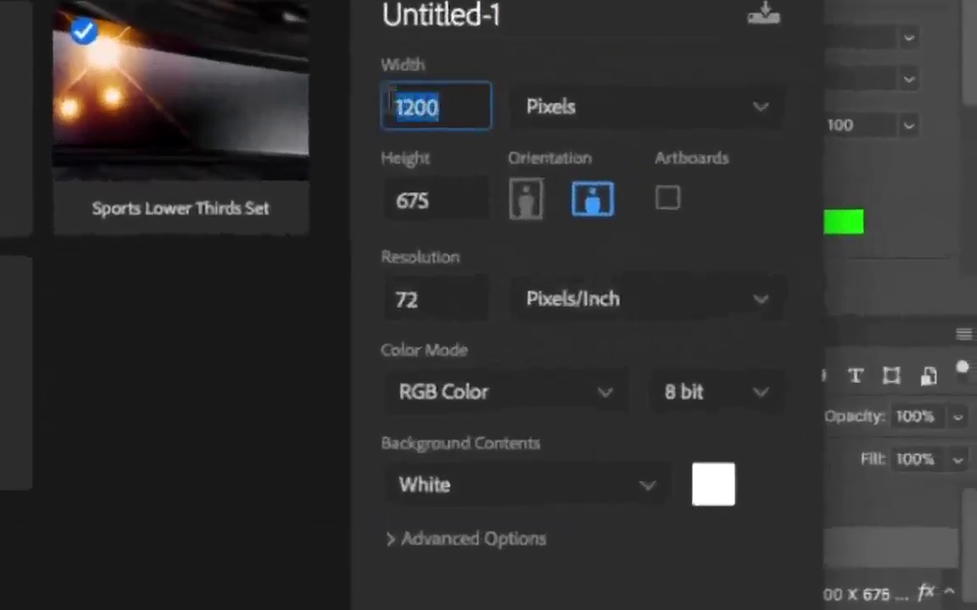
{"action": "left_click", "coordinate": [643, 131]}
{"action": "left_click", "coordinate": [599, 208]}
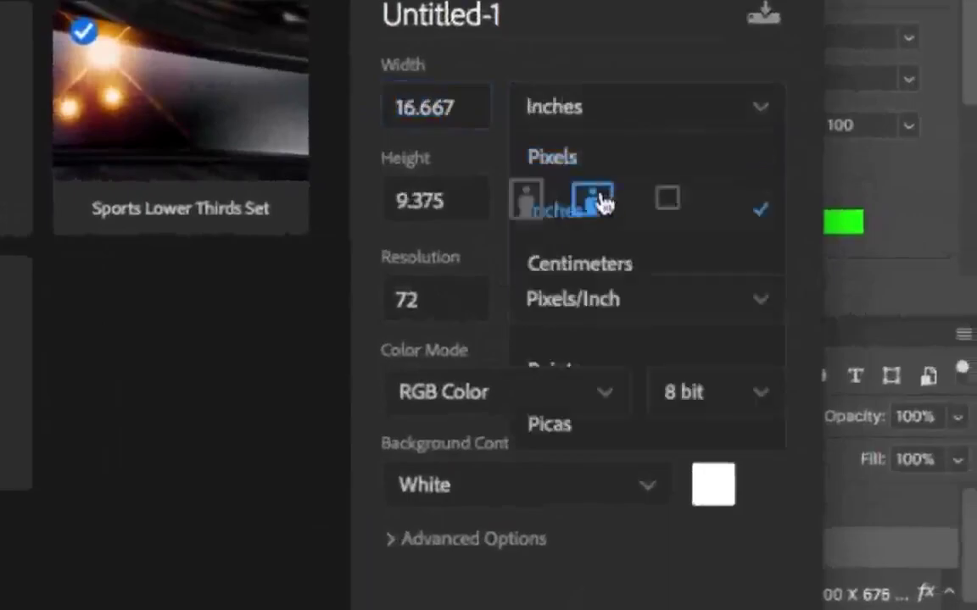
{"action": "left_click", "coordinate": [614, 124]}
{"action": "left_click", "coordinate": [598, 159]}
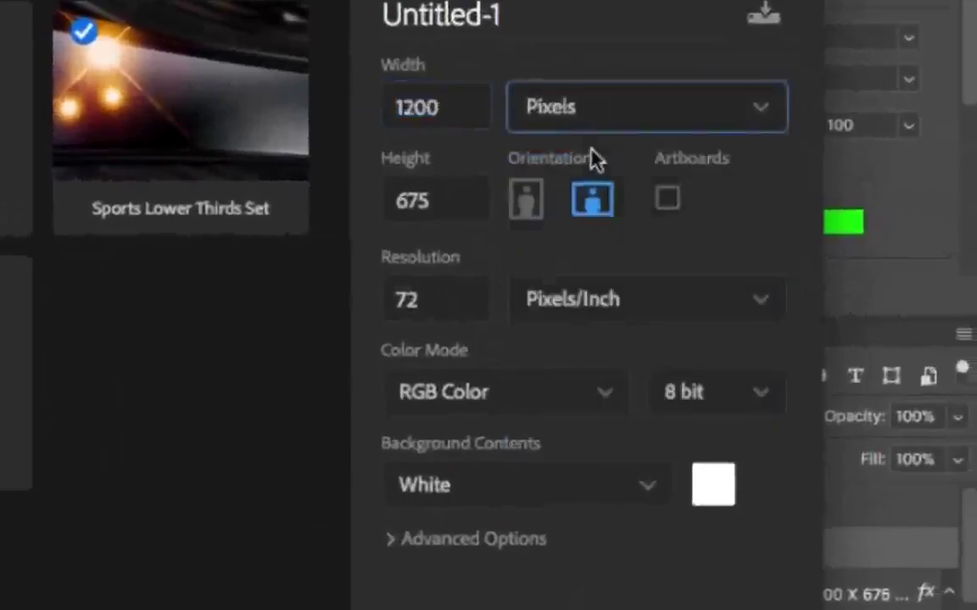
{"action": "left_click_drag", "start_coordinate": [449, 207], "coordinate": [377, 205]}
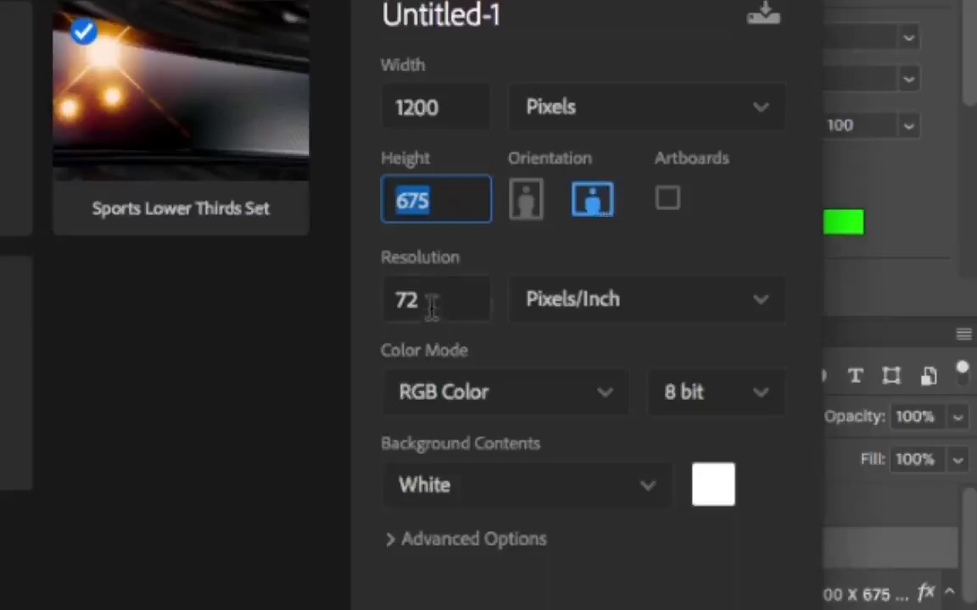
{"action": "left_click_drag", "start_coordinate": [431, 303], "coordinate": [377, 305]}
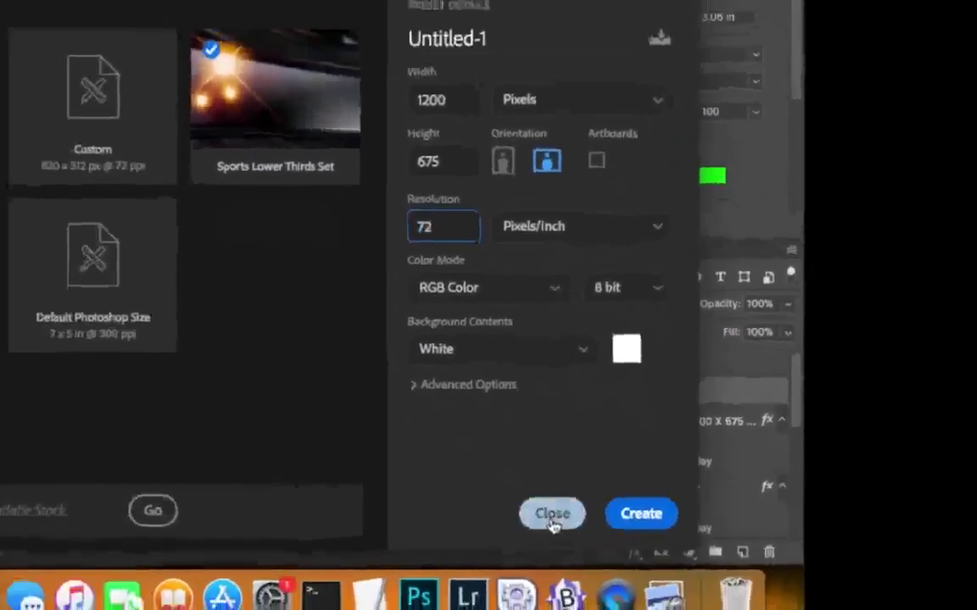
{"action": "left_click", "coordinate": [472, 524]}
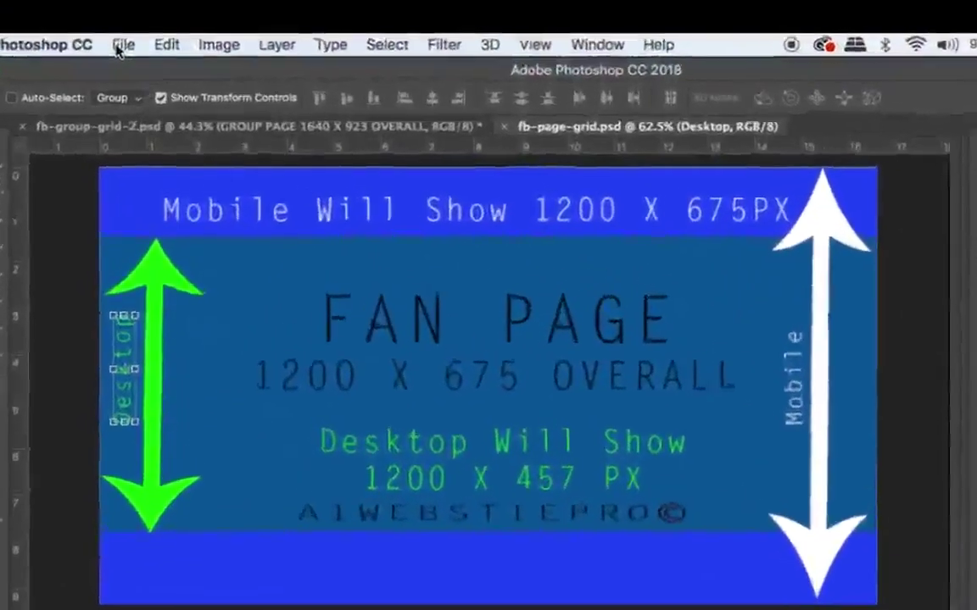
Preview fb-page-grid.psd in the File > Open dialog, cancel, and switch to fb-group-grid-2.psd.
{"action": "left_click", "coordinate": [141, 63]}
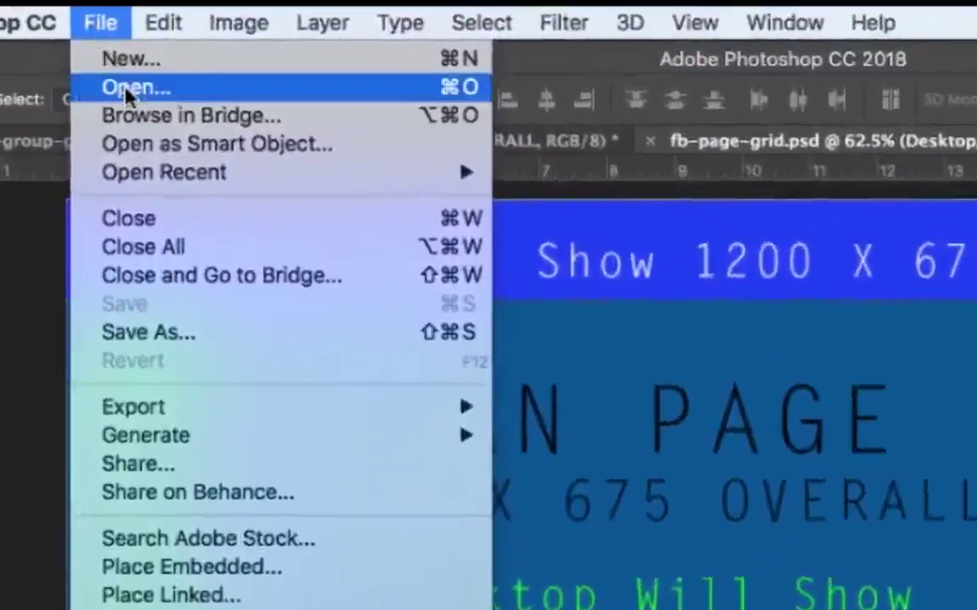
{"action": "left_click", "coordinate": [128, 88]}
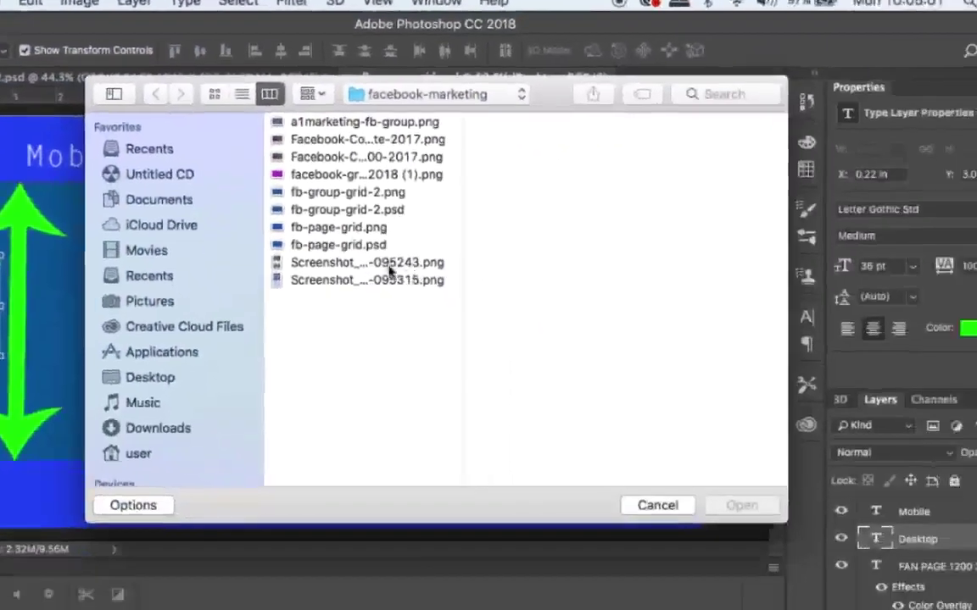
{"action": "left_click", "coordinate": [373, 245]}
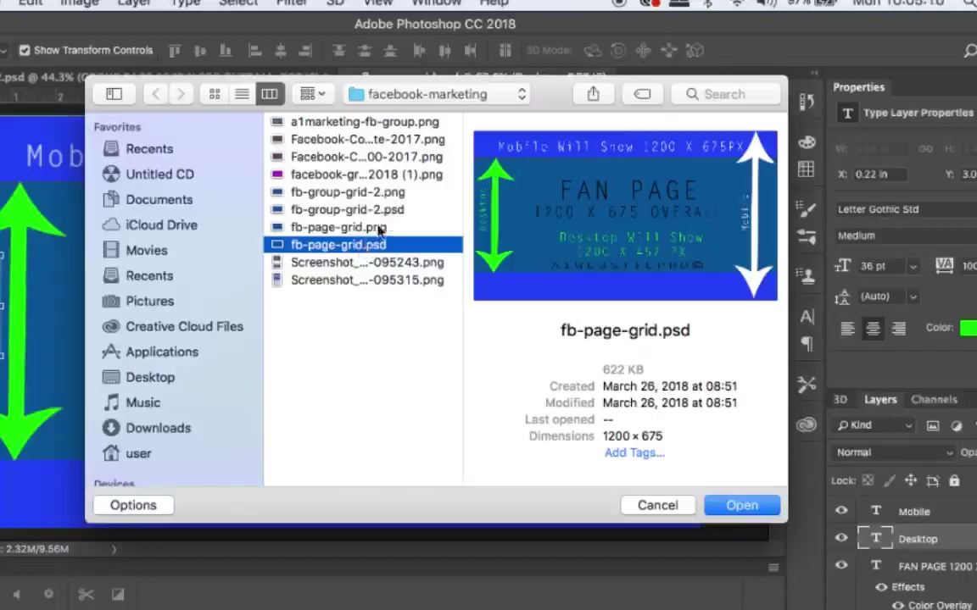
{"action": "left_click", "coordinate": [676, 512]}
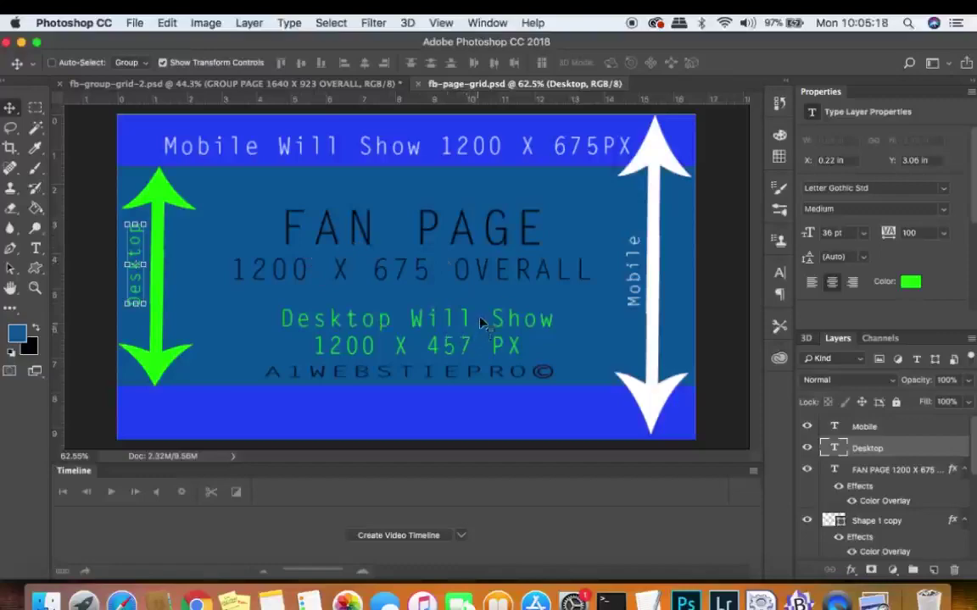
{"action": "left_click", "coordinate": [299, 84]}
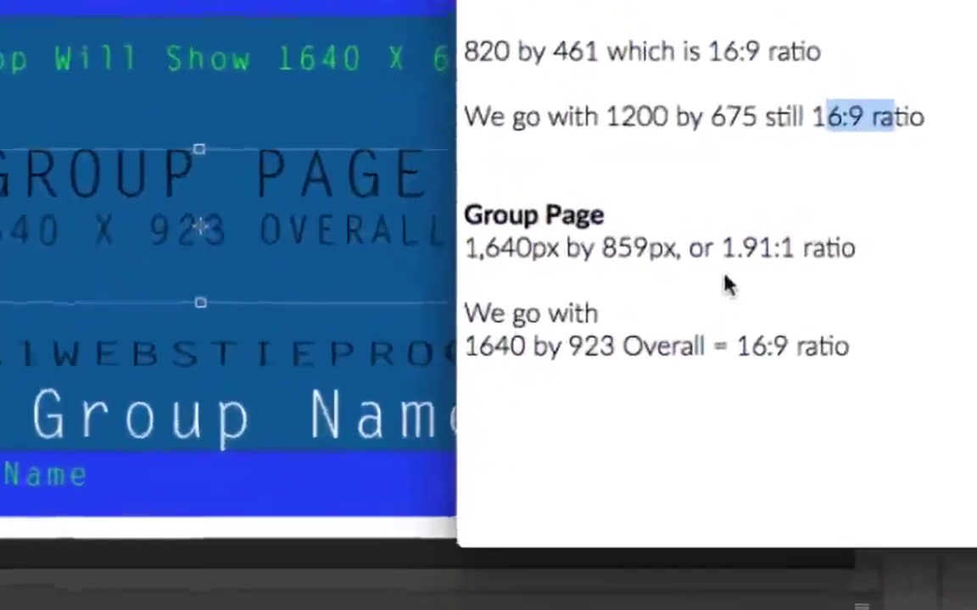
Highlight the 1.91:1 ratio, 923 height and 16:9 ratio in the group notes, then show the facebook-marketing folder.
{"action": "left_click", "coordinate": [772, 287]}
{"action": "left_click_drag", "start_coordinate": [659, 237], "coordinate": [780, 242]}
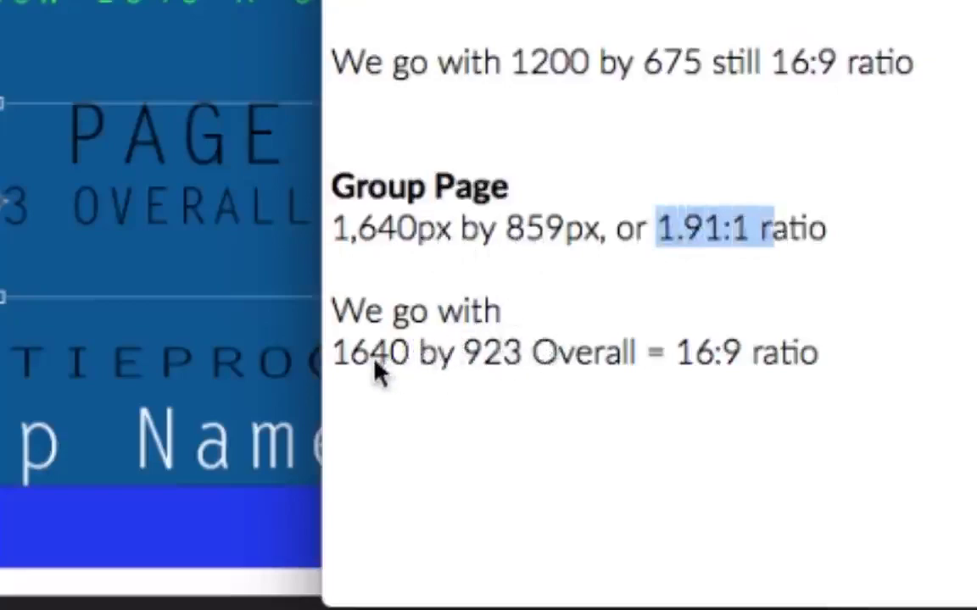
{"action": "double_click", "coordinate": [505, 372]}
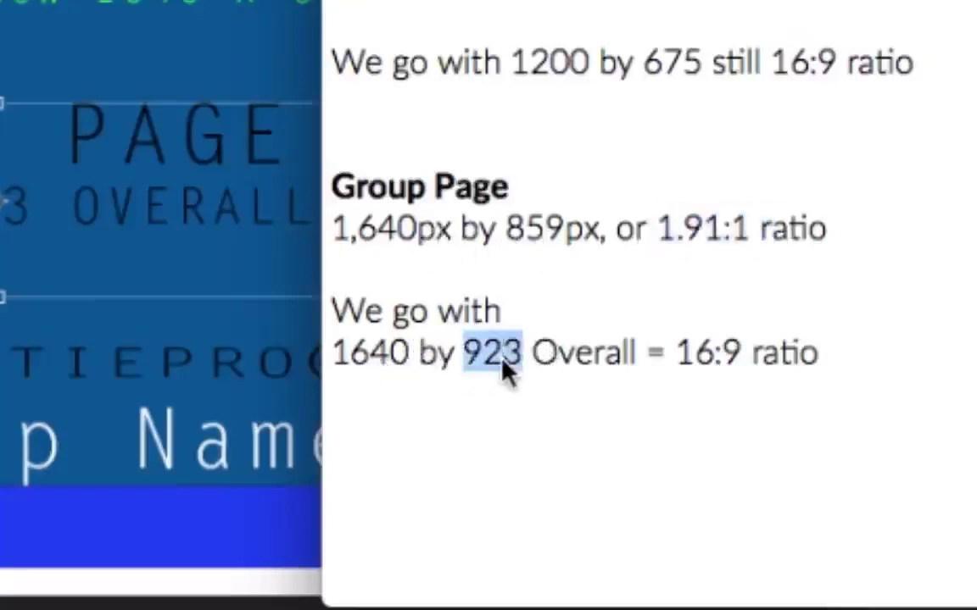
{"action": "left_click_drag", "start_coordinate": [693, 370], "coordinate": [818, 373]}
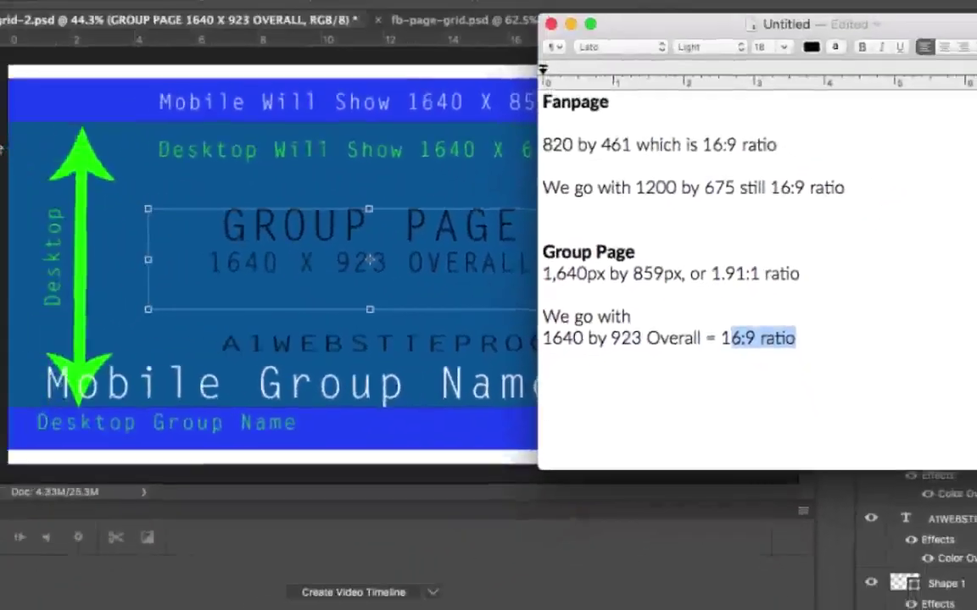
{"action": "left_click", "coordinate": [5, 153]}
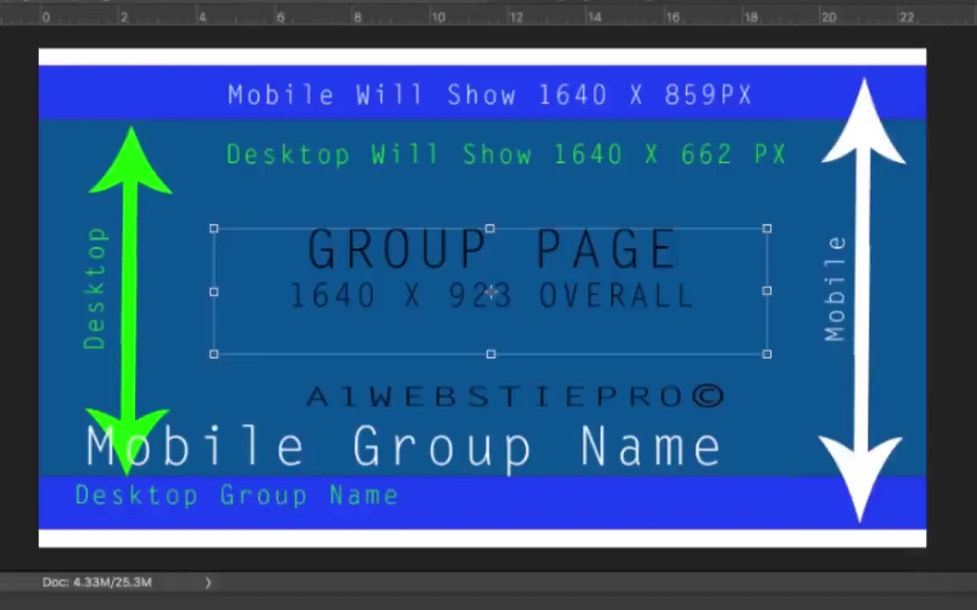
{"action": "key", "text": "super+Tab"}
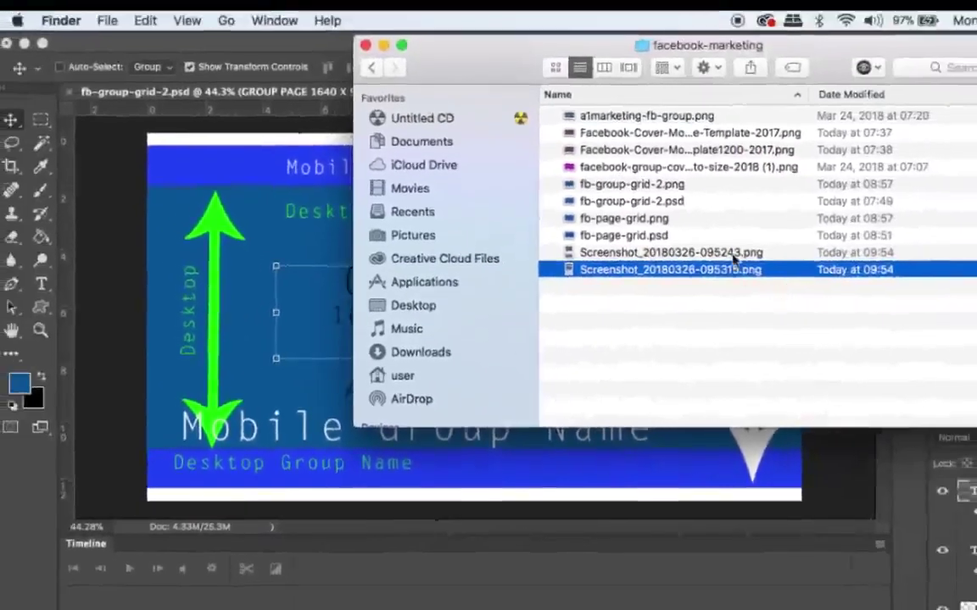
Open Screenshot_20180326-095243.png and show the A1 Marketing Strategies group page in Chrome.
{"action": "double_click", "coordinate": [734, 254]}
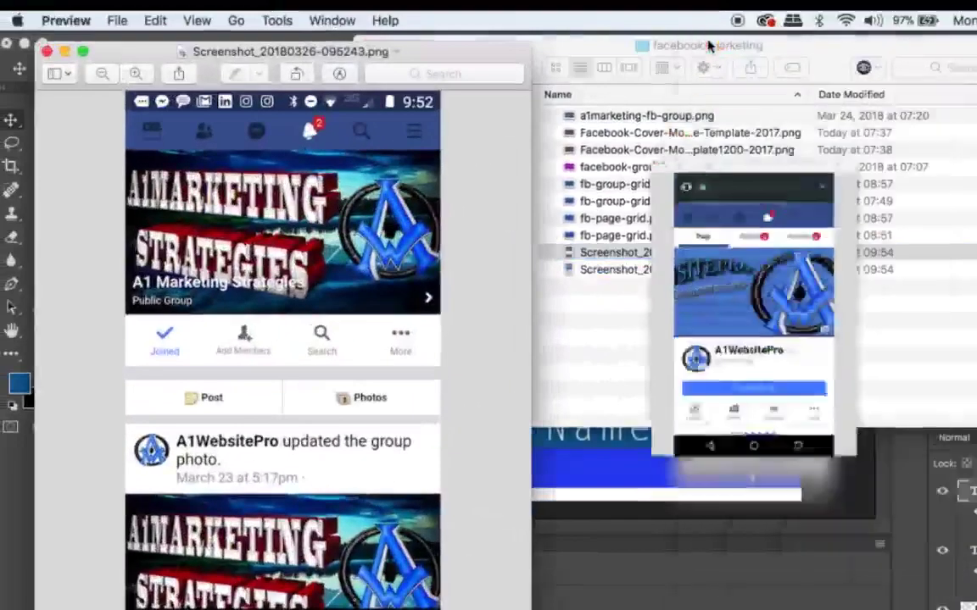
{"action": "left_click", "coordinate": [634, 38]}
{"action": "key", "text": "super+Tab"}
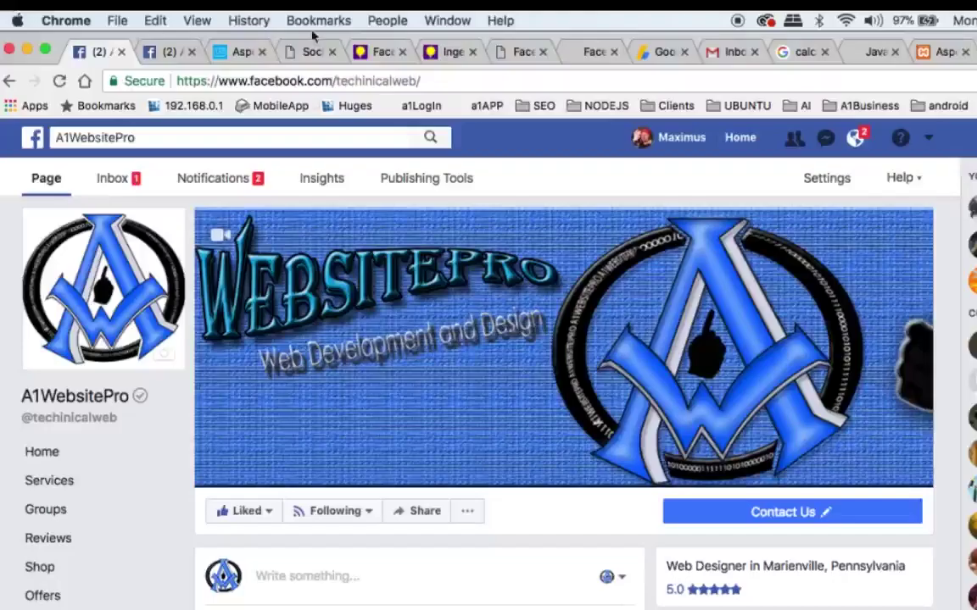
{"action": "left_click", "coordinate": [166, 53]}
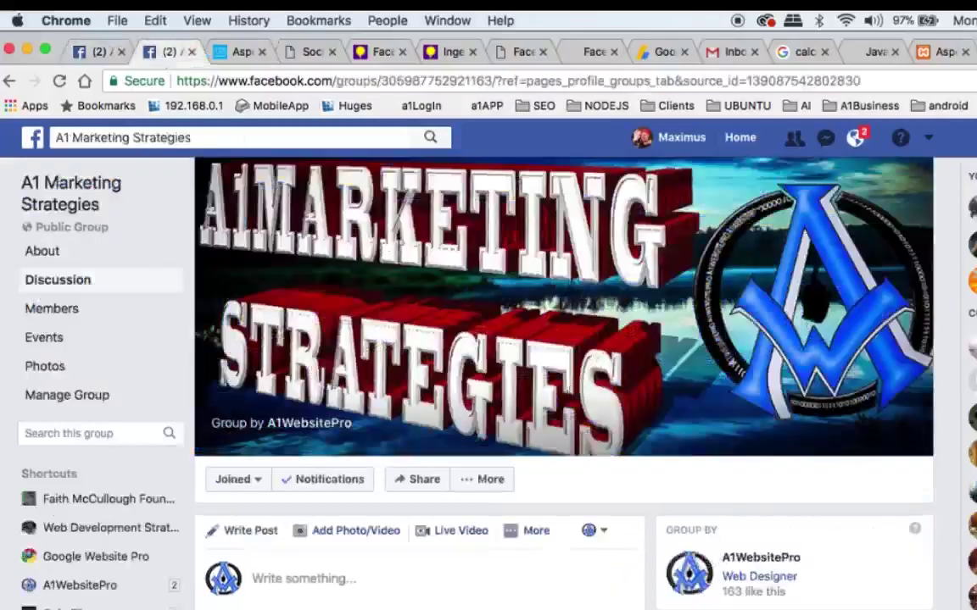
{"action": "key", "text": "super+Tab"}
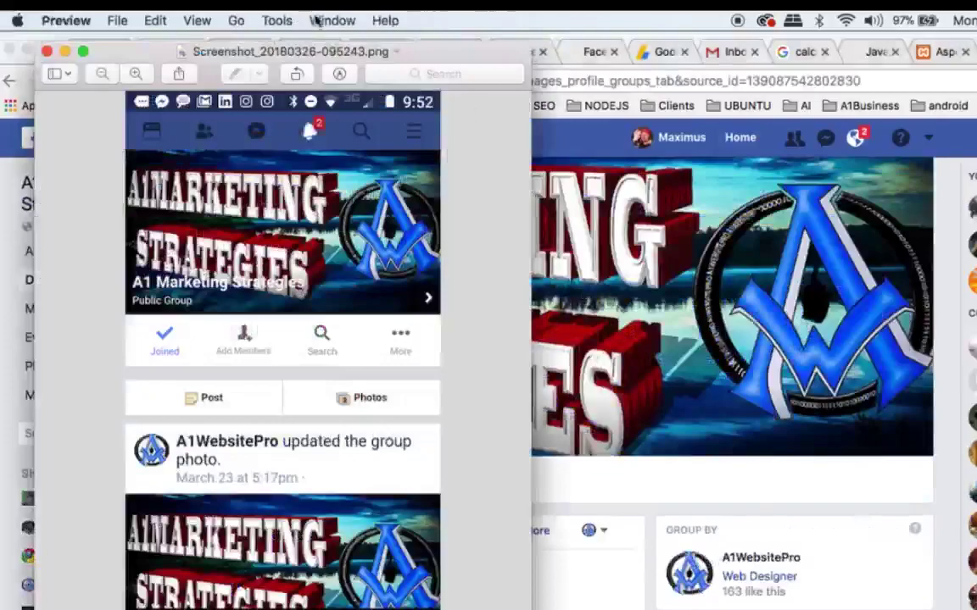
Position the phone screenshot window beside the group's cover on the desktop page.
{"action": "left_click_drag", "start_coordinate": [294, 53], "coordinate": [640, 401]}
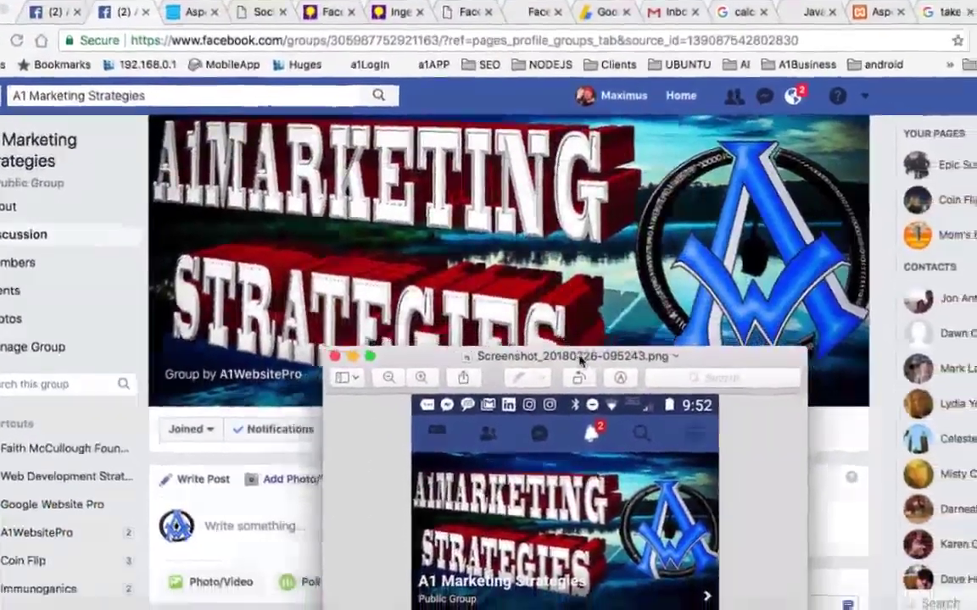
{"action": "left_click_drag", "start_coordinate": [581, 360], "coordinate": [451, 396]}
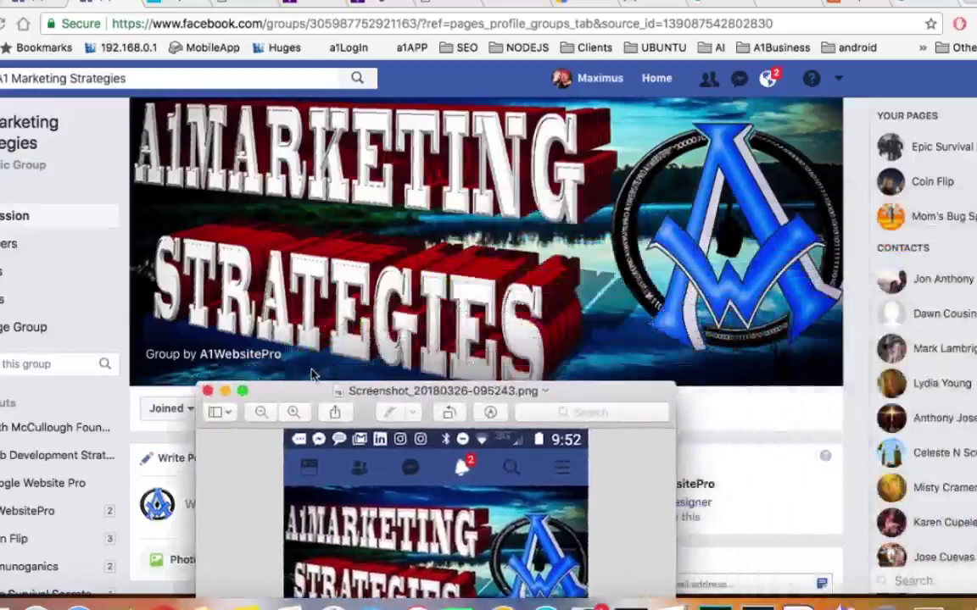
{"action": "left_click_drag", "start_coordinate": [369, 396], "coordinate": [434, 288]}
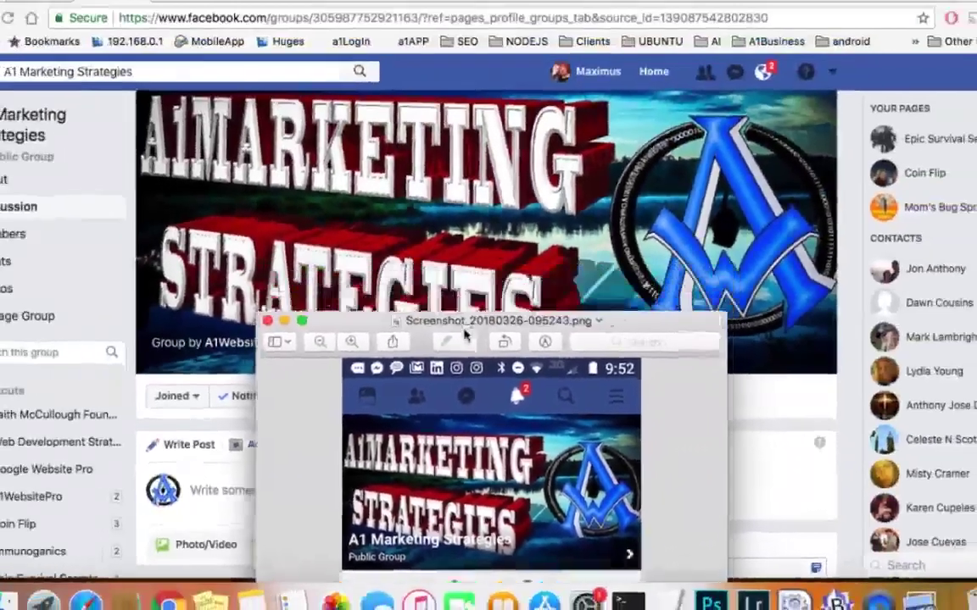
{"action": "left_click_drag", "start_coordinate": [464, 335], "coordinate": [547, 216]}
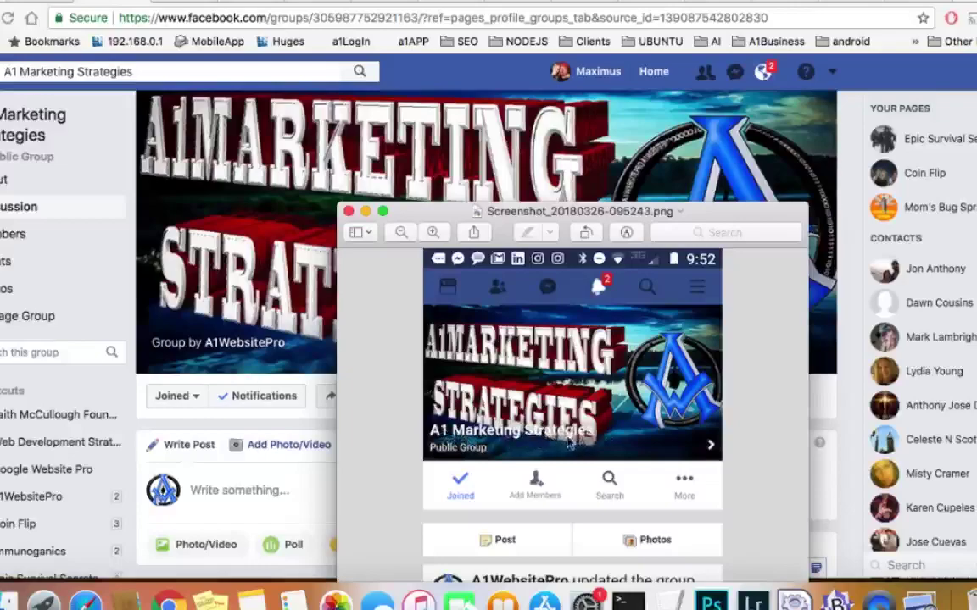
{"action": "left_click_drag", "start_coordinate": [616, 216], "coordinate": [535, 226]}
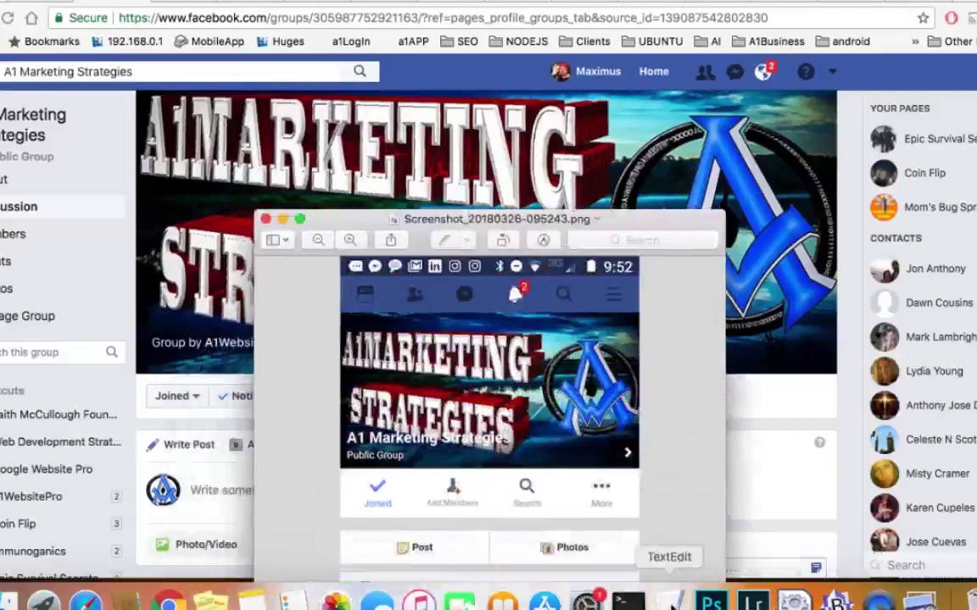
Bring the TextEdit ratio notes forward, then switch to the 1640 × 923 group grid in Photoshop.
{"action": "left_click", "coordinate": [671, 604]}
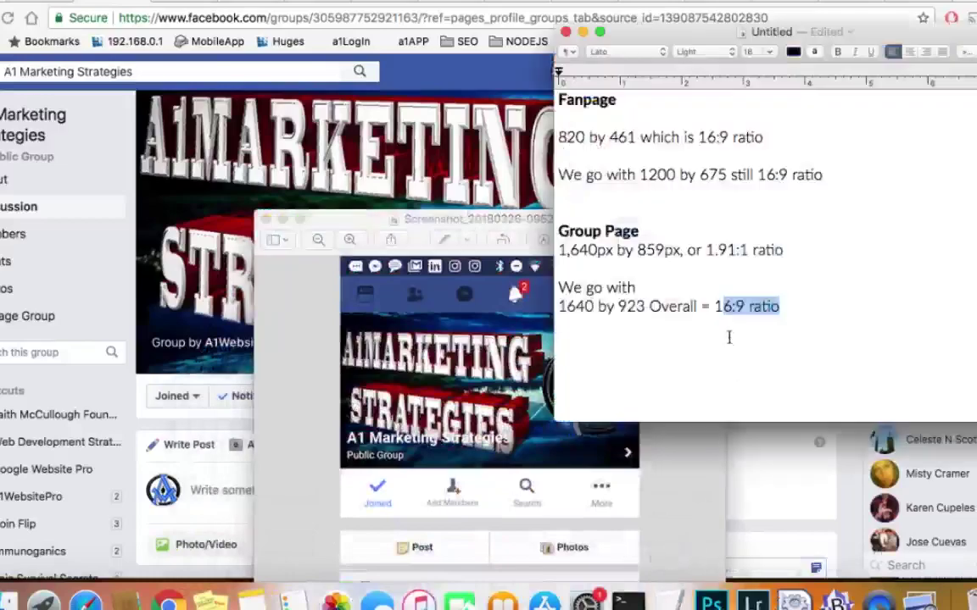
{"action": "left_click", "coordinate": [711, 604]}
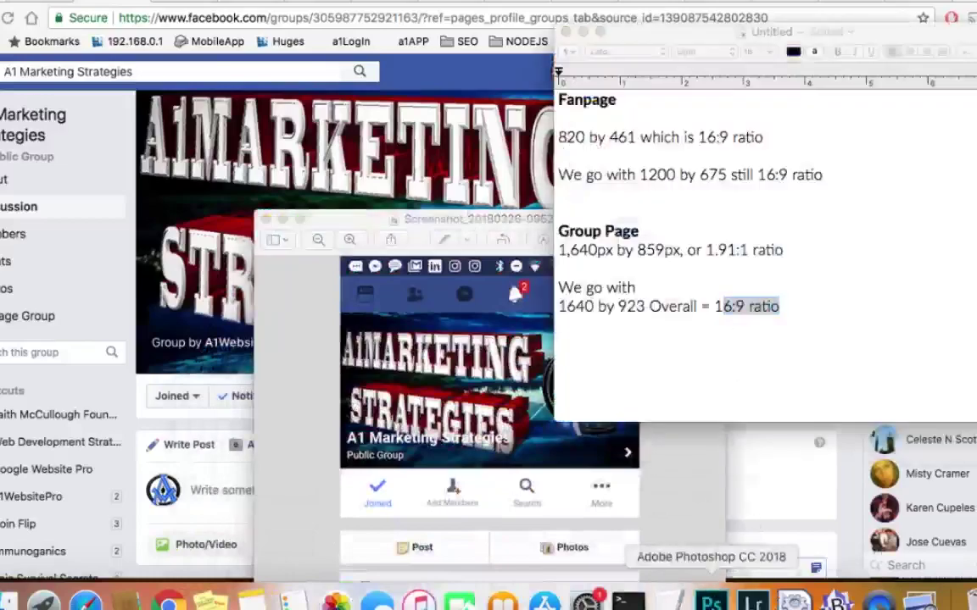